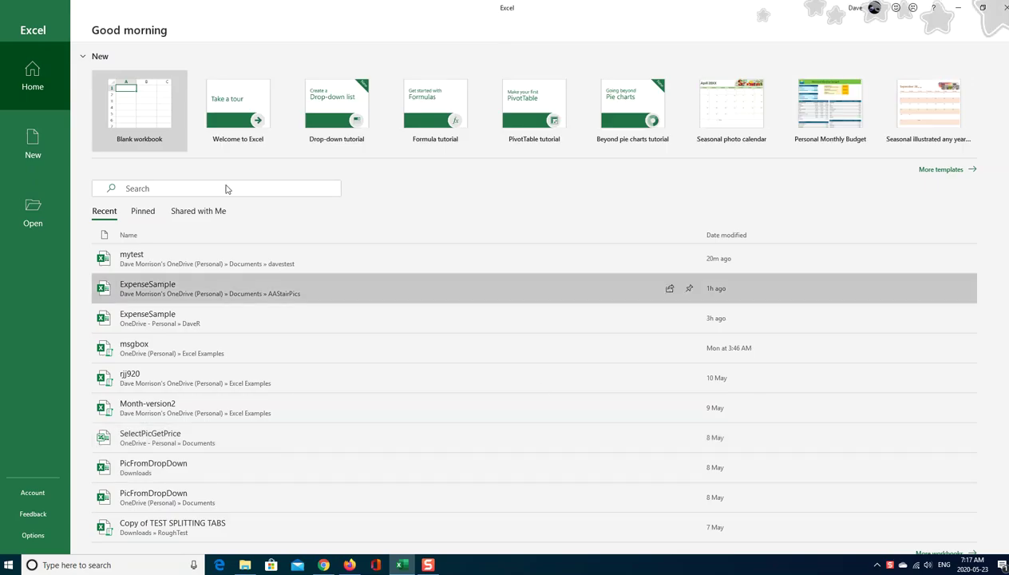
Step: Start a blank workbook, then open the recent workbook mytest
left_click(148, 102)
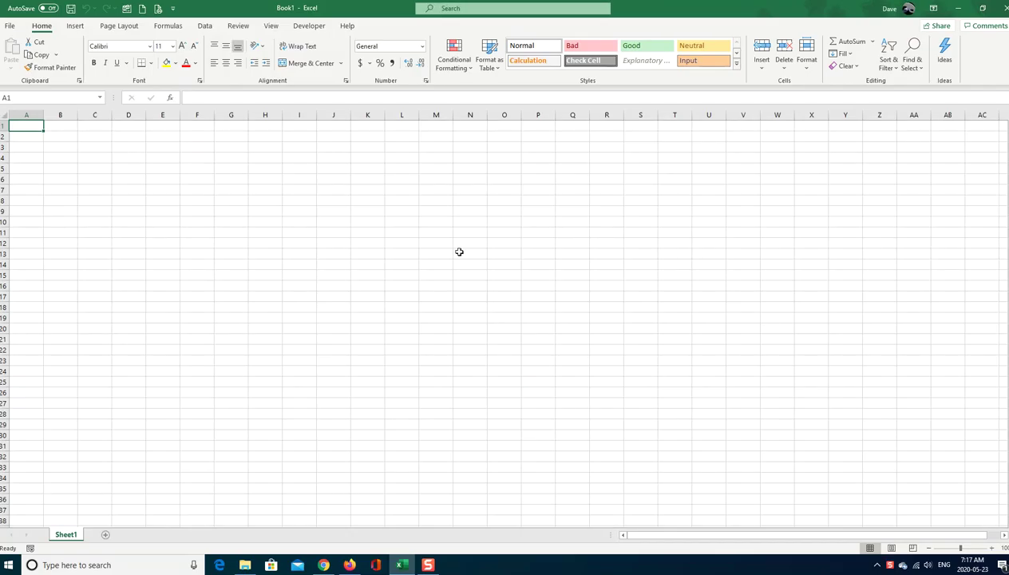
left_click(9, 27)
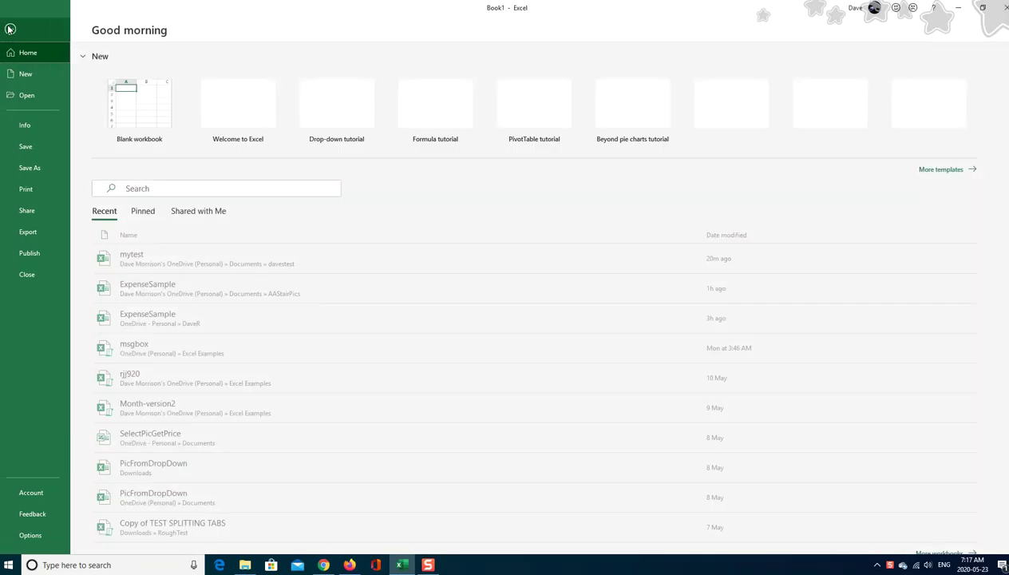
left_click(228, 258)
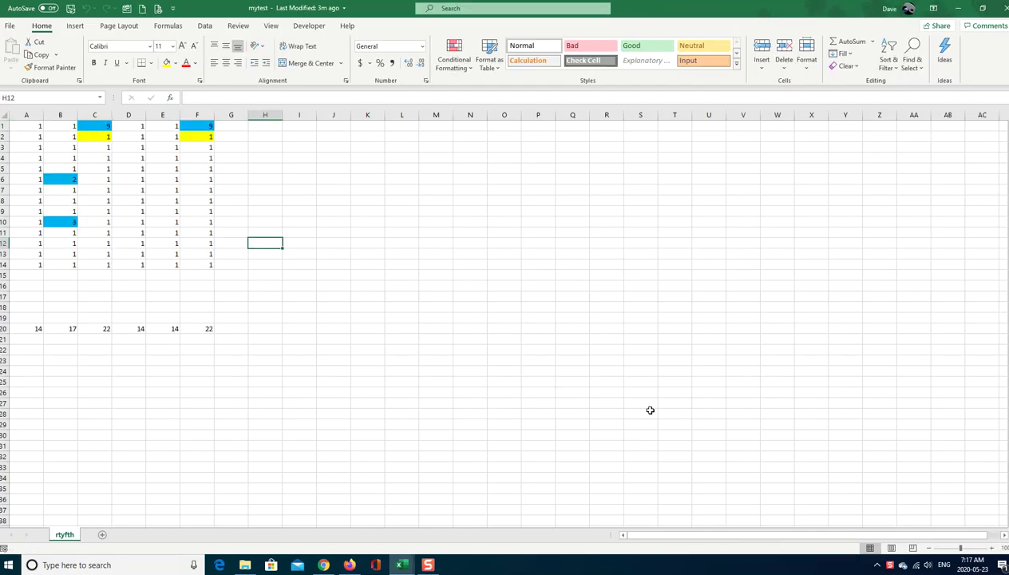
left_click(15, 30)
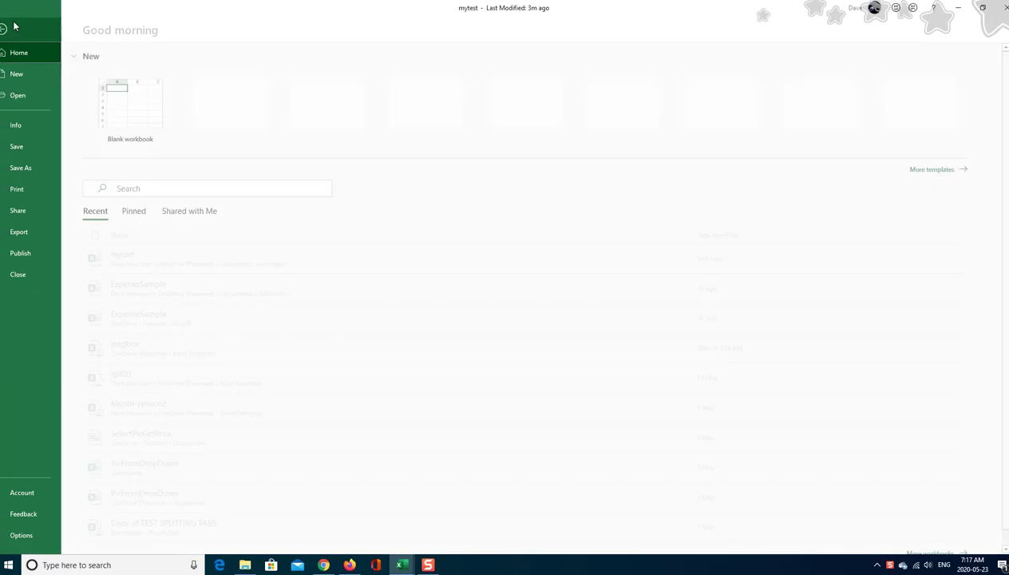
left_click(38, 189)
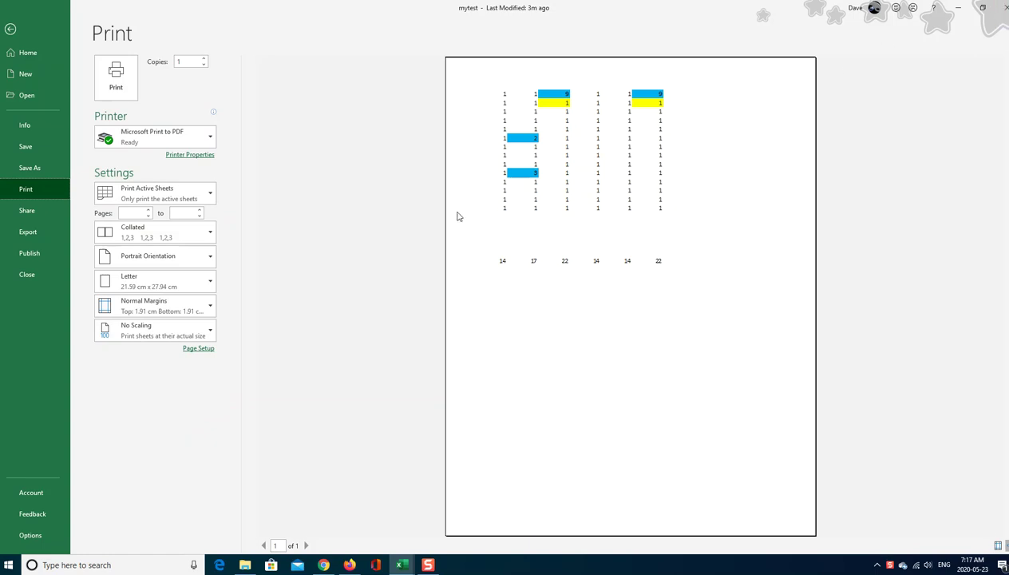
left_click(313, 254)
key("Escape")
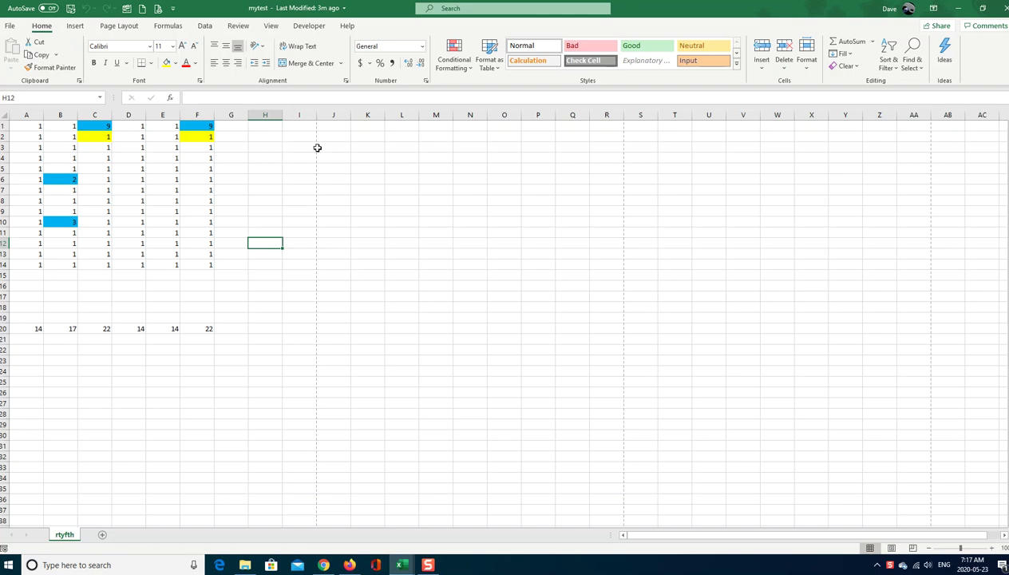
Step: Scroll through the grid of 1s, then select A1:F20 including the row 20 totals
scroll(311, 138, "down", 2)
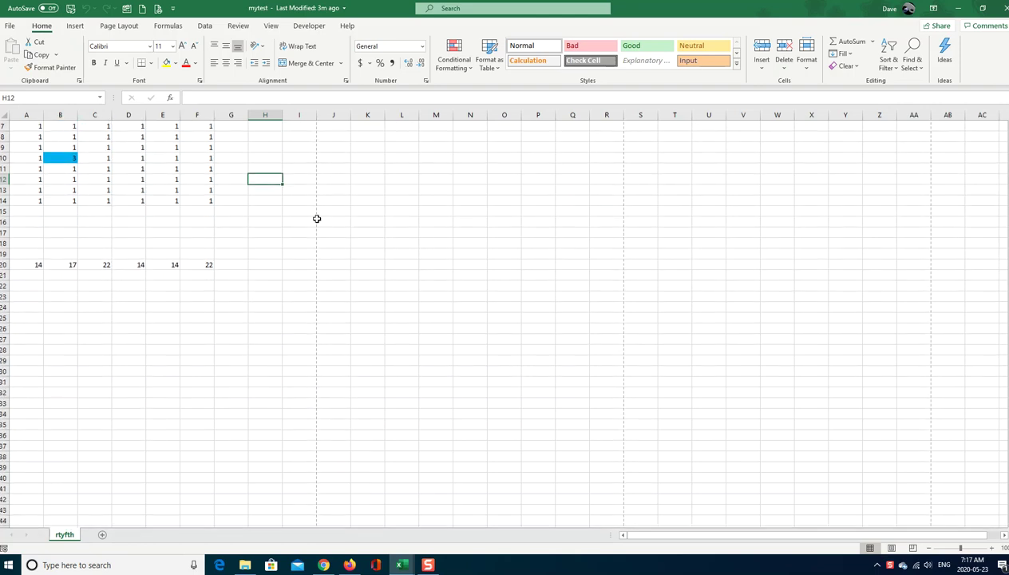
scroll(282, 337, "down", 5)
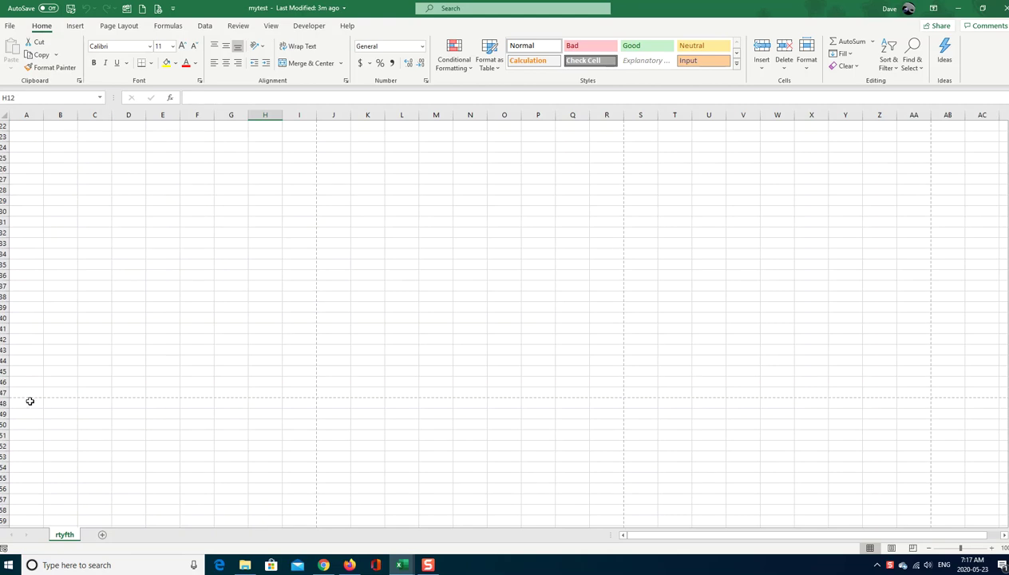
scroll(300, 358, "up", 7)
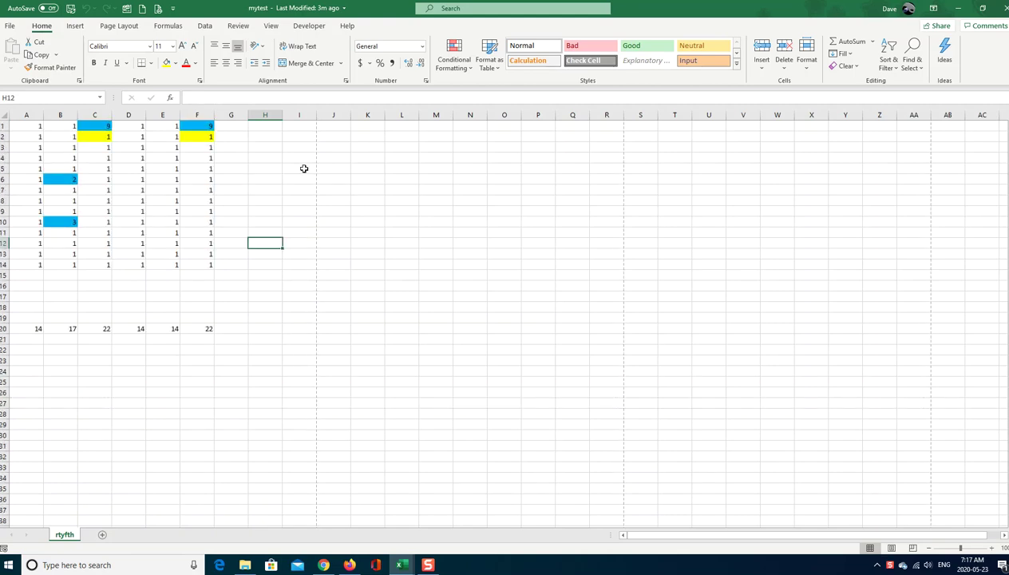
scroll(316, 148, "down", 3)
scroll(317, 148, "down", 3)
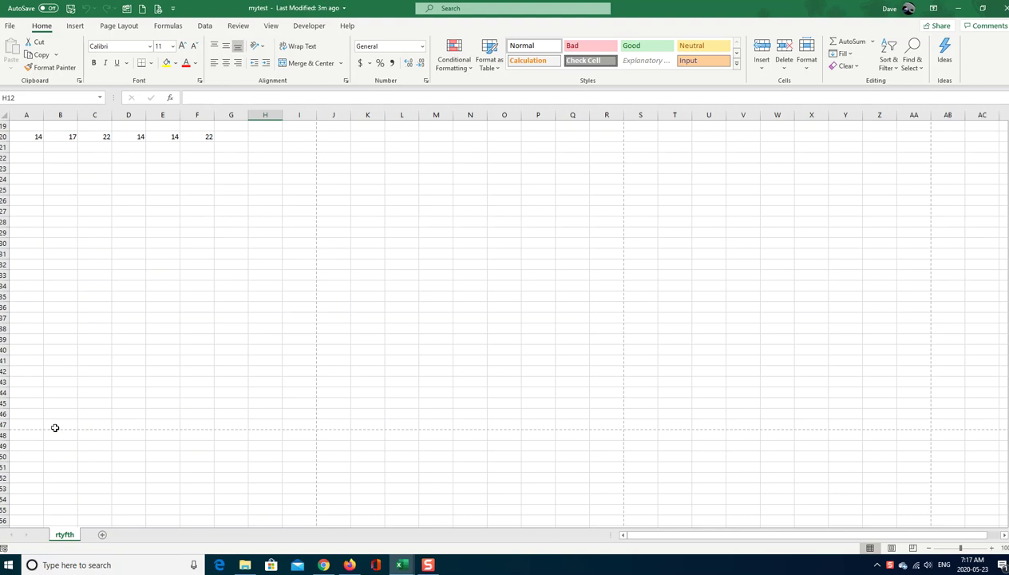
scroll(321, 398, "up", 4)
scroll(321, 398, "up", 2)
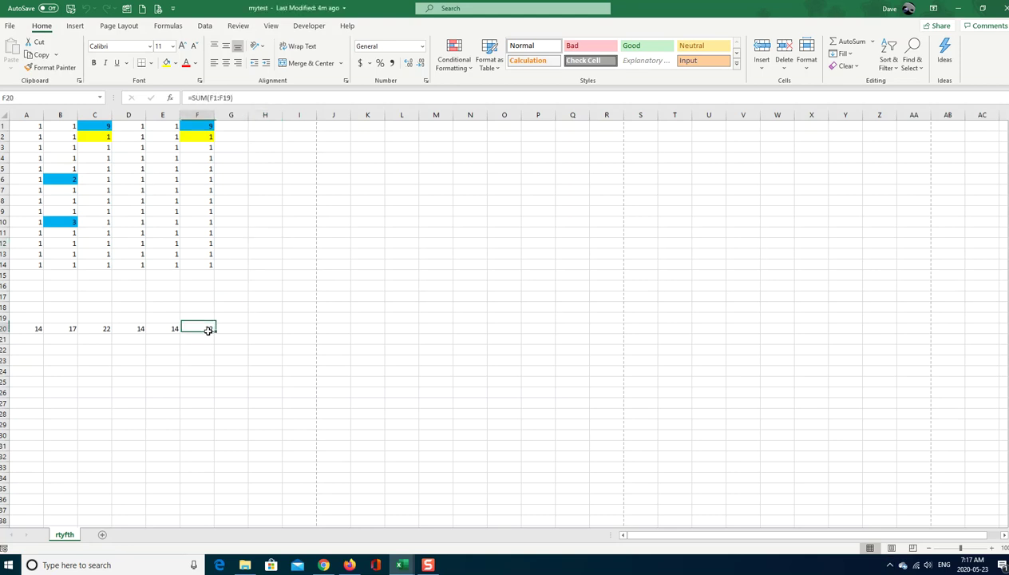
left_click_drag(208, 330, 12, 120)
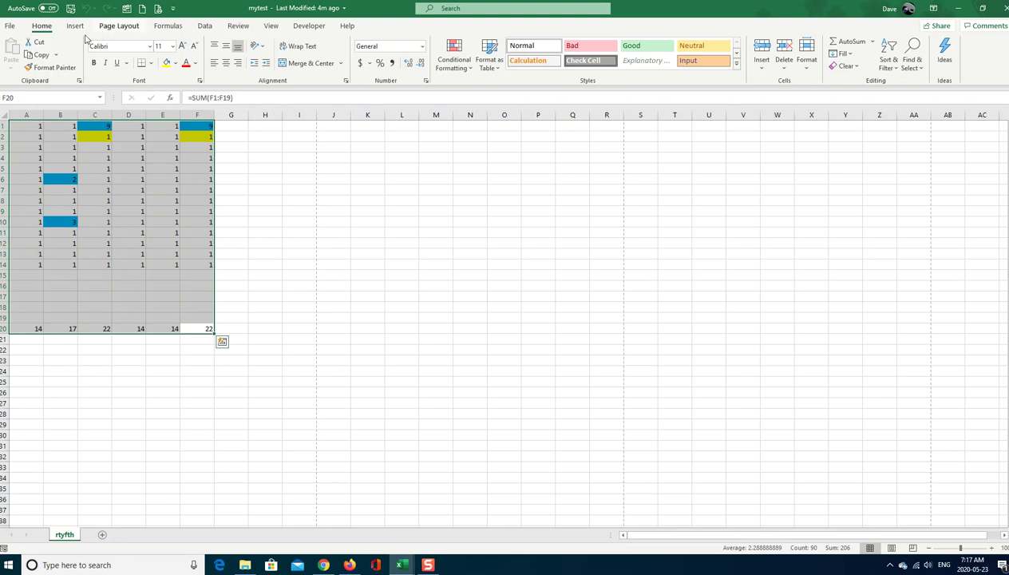
Step: In the Print view, switch to Print Selection and bring up Page Setup
left_click(11, 26)
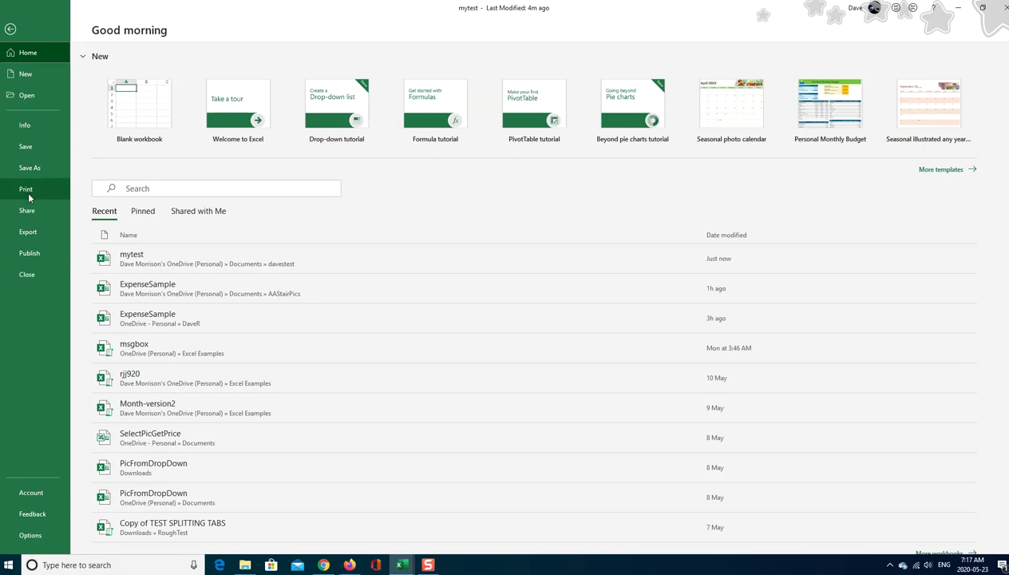
left_click(32, 190)
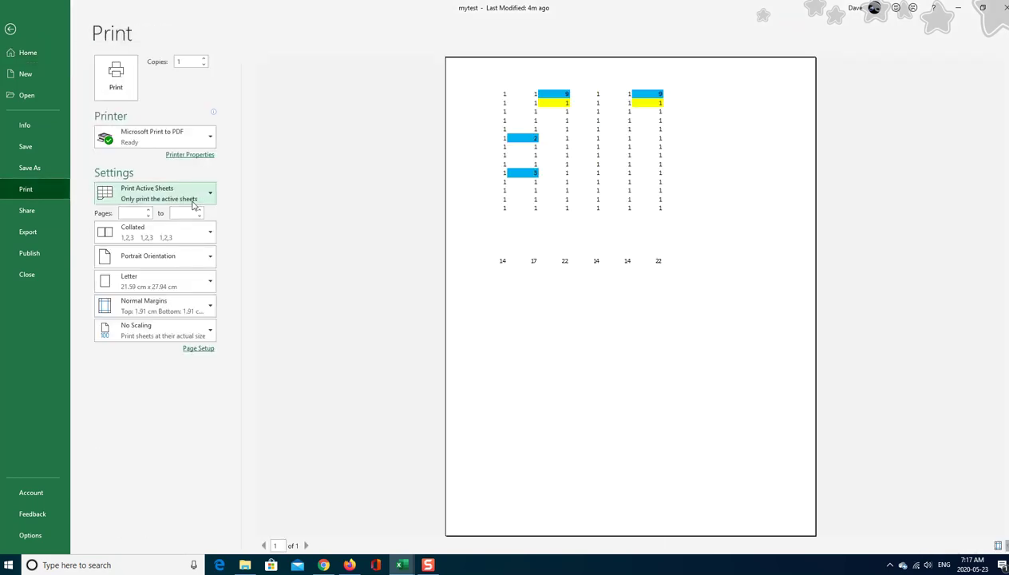
left_click(205, 198)
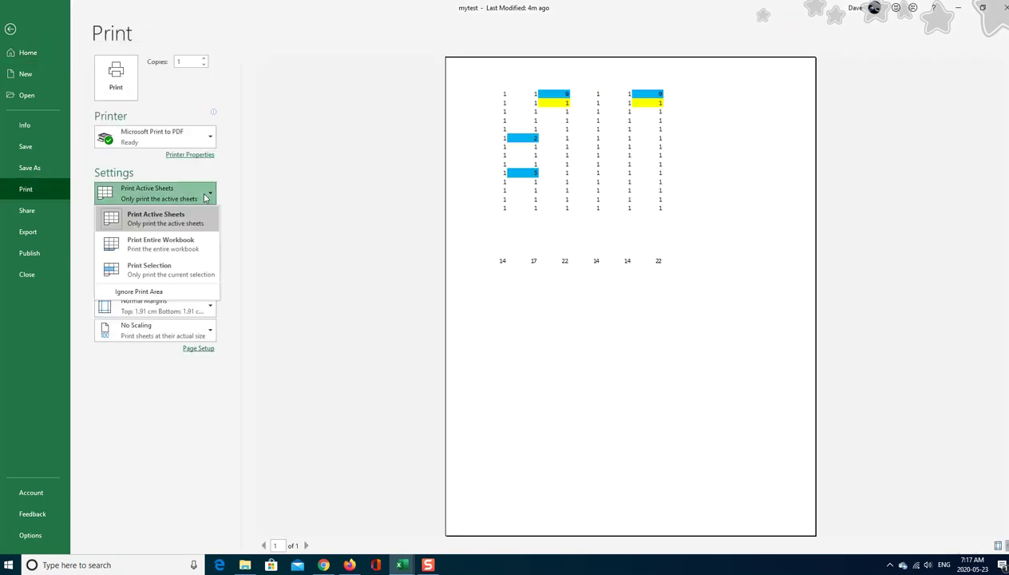
left_click(177, 271)
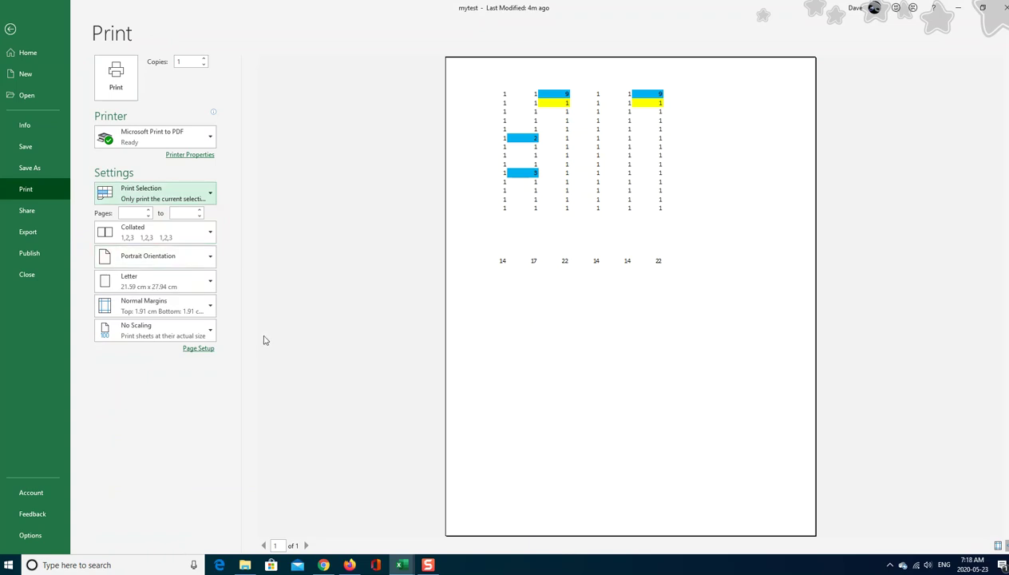
left_click(199, 349)
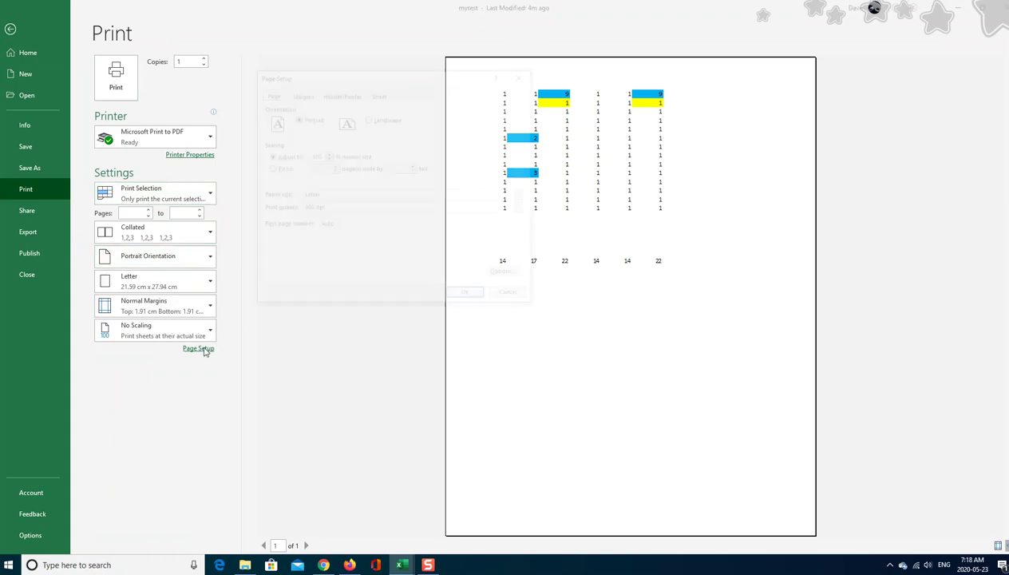
Step: Enlarge the Adjust to scaling, switch back to Print Active Sheets, and return to the sheet
left_click(327, 154)
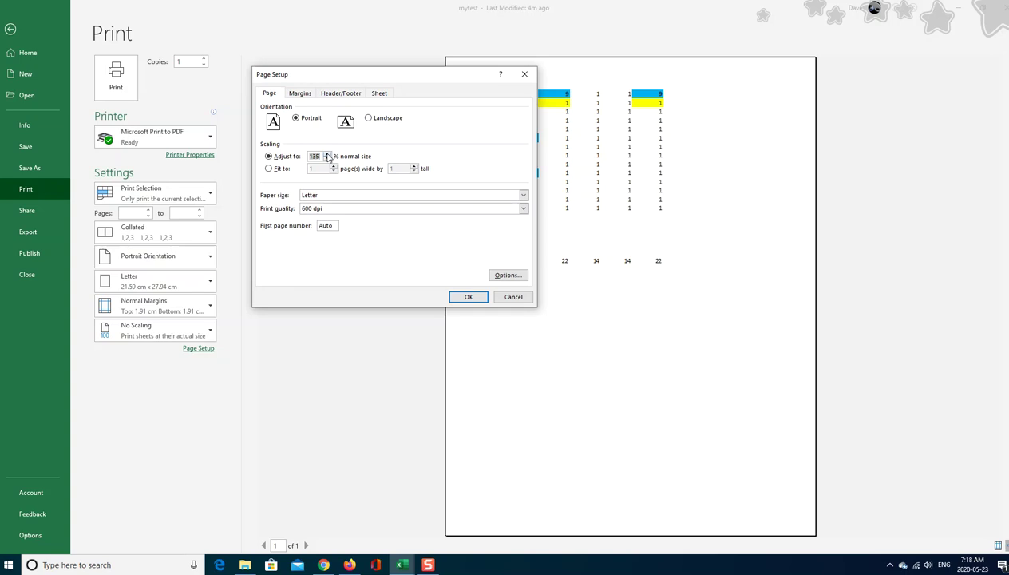
left_click(460, 296)
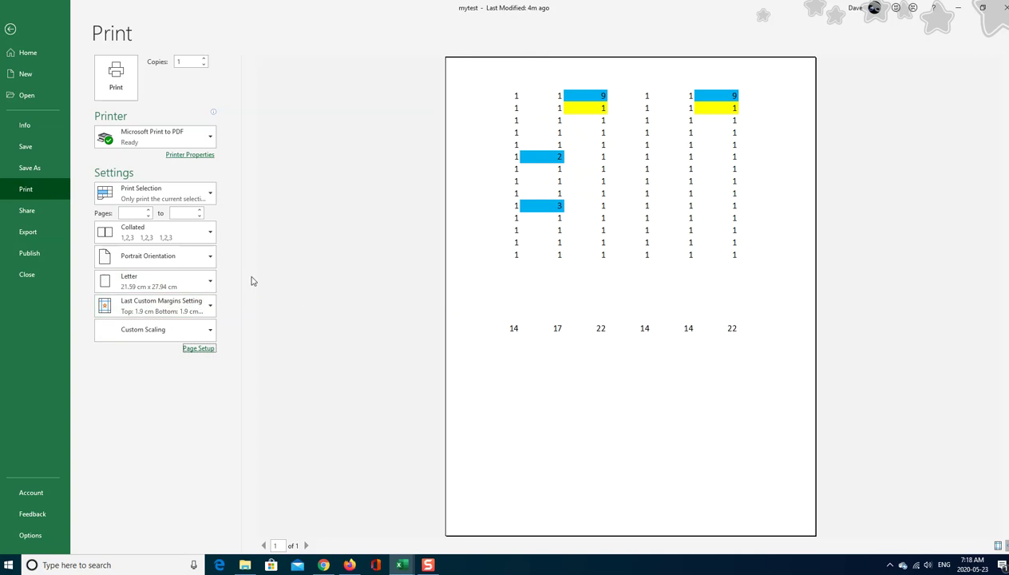
left_click(202, 203)
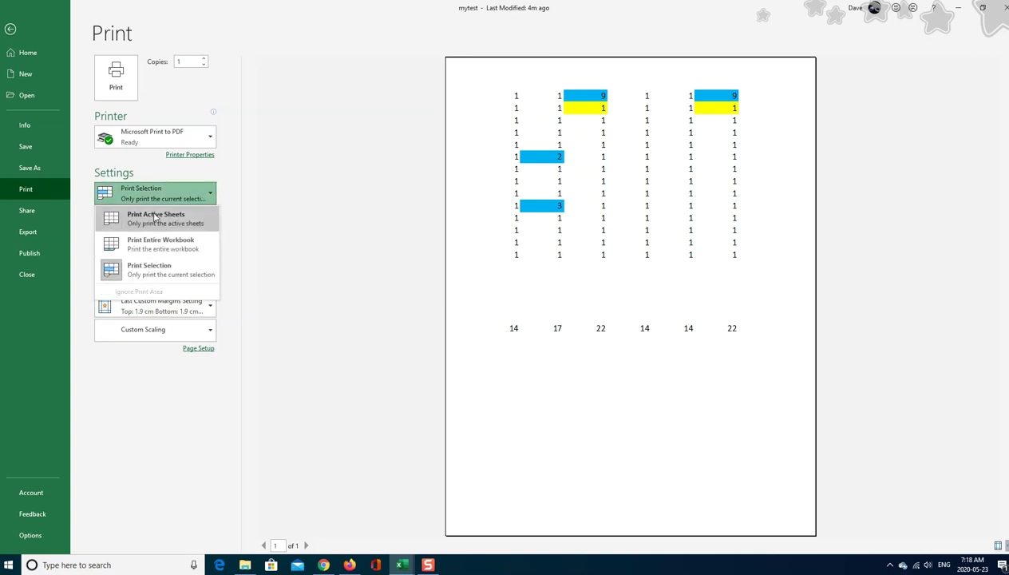
left_click(166, 223)
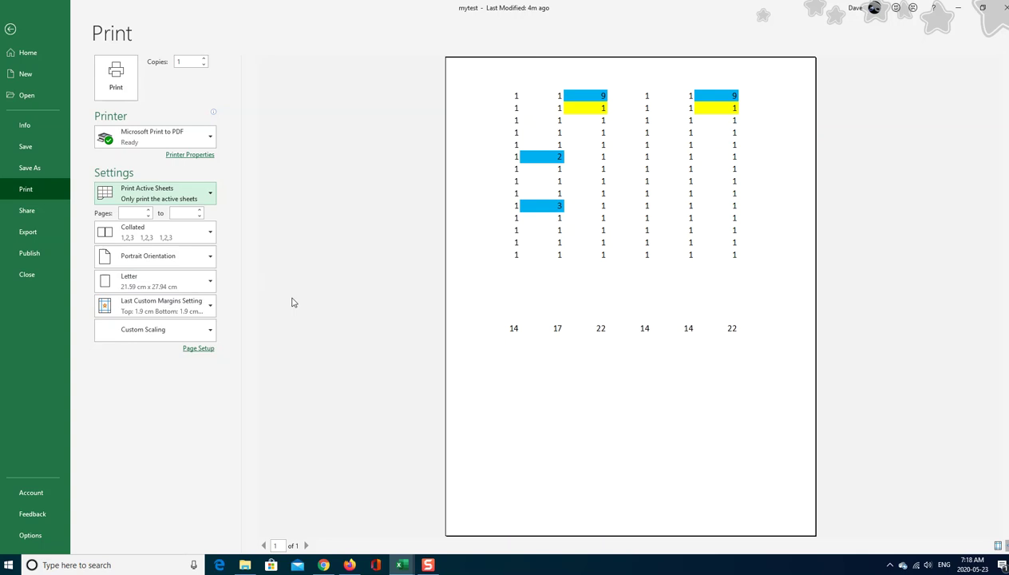
key("Escape")
left_click(340, 360)
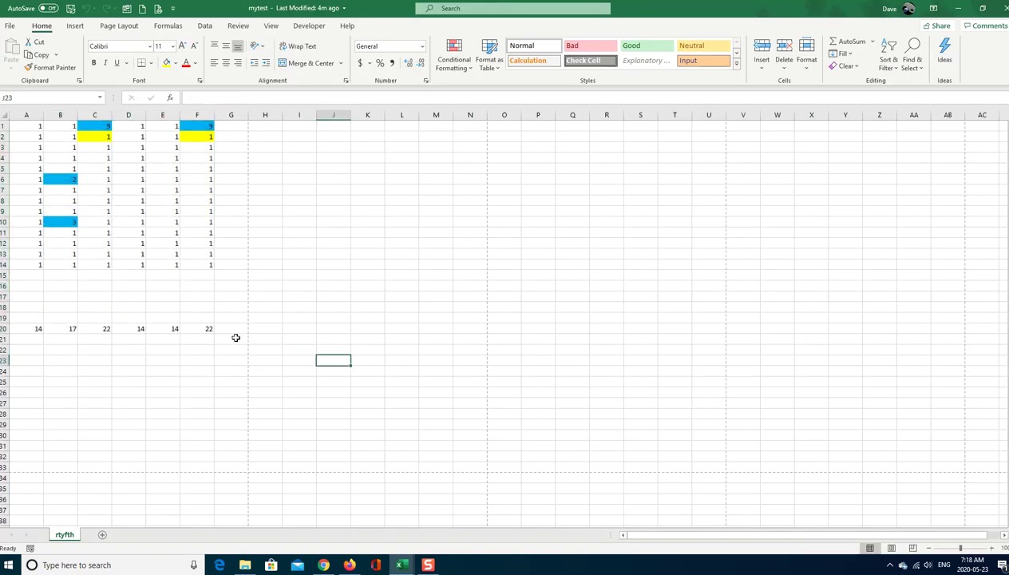
Step: Select A1:F20 and apply Page Layout's Set Print Area to it
left_click_drag(198, 328, 26, 126)
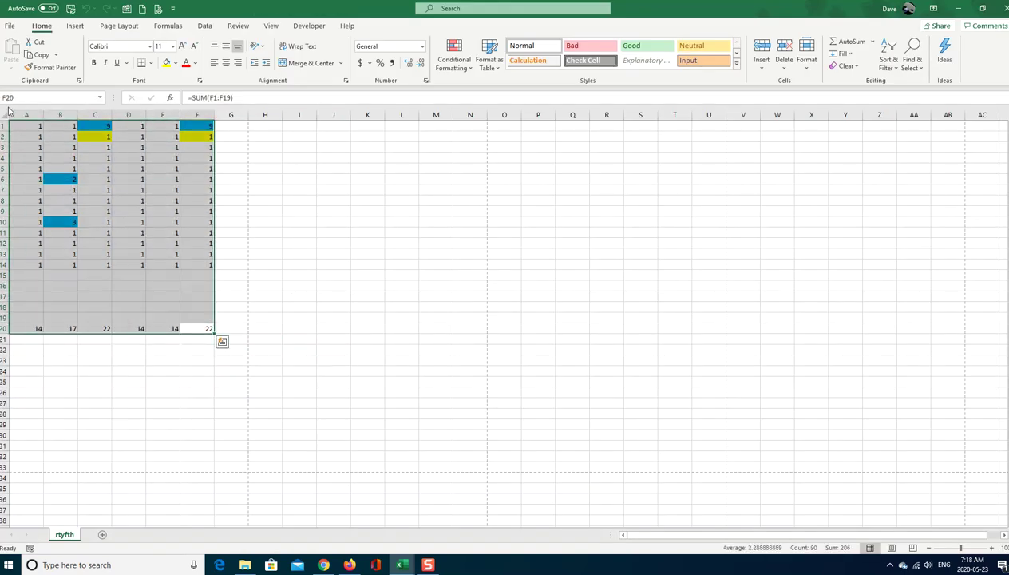
left_click(128, 27)
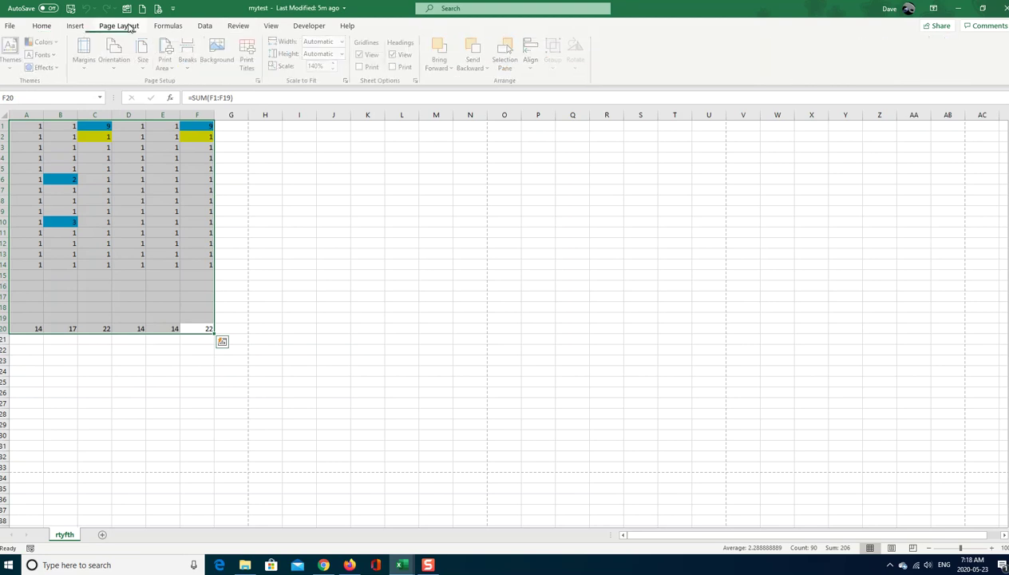
left_click(167, 59)
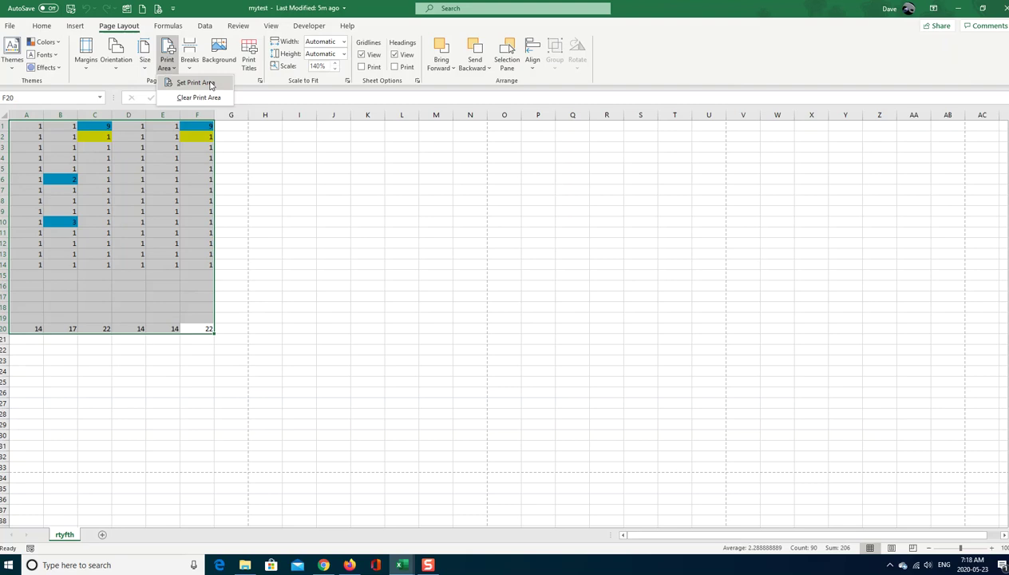
left_click(196, 83)
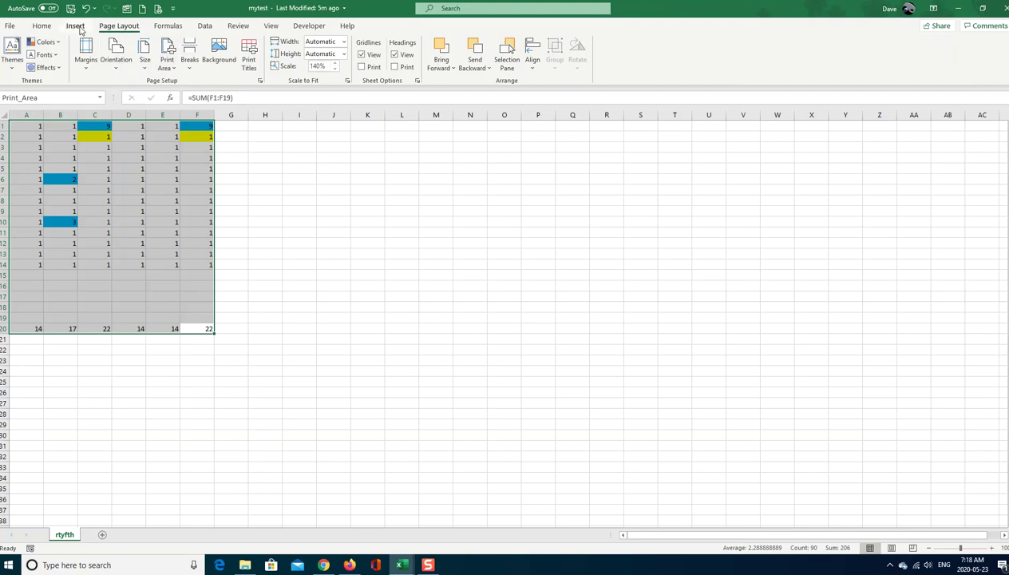
Step: In Page Setup from the Print view, choose Fit to 1 page wide by 1 tall
left_click(11, 26)
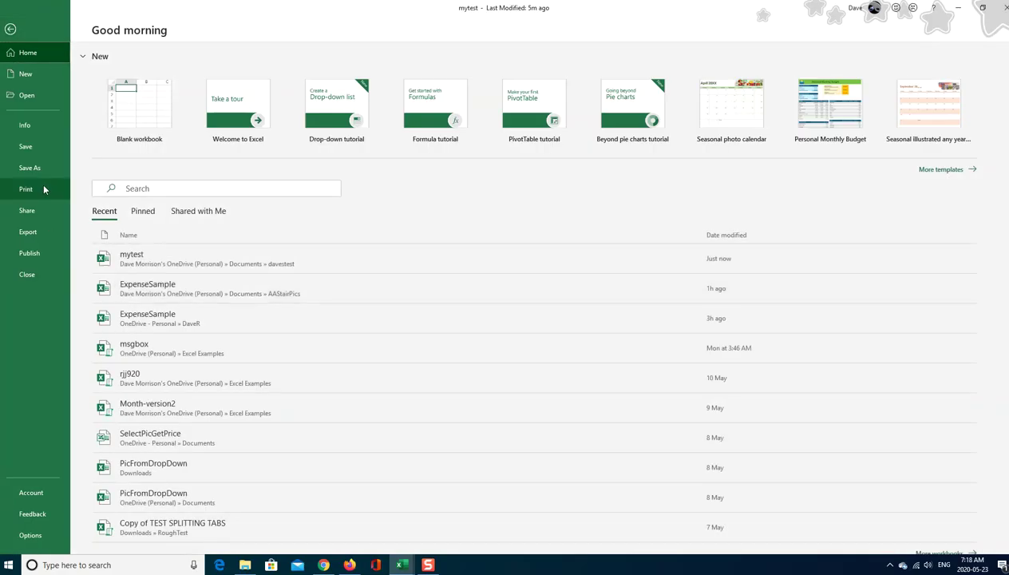
left_click(38, 186)
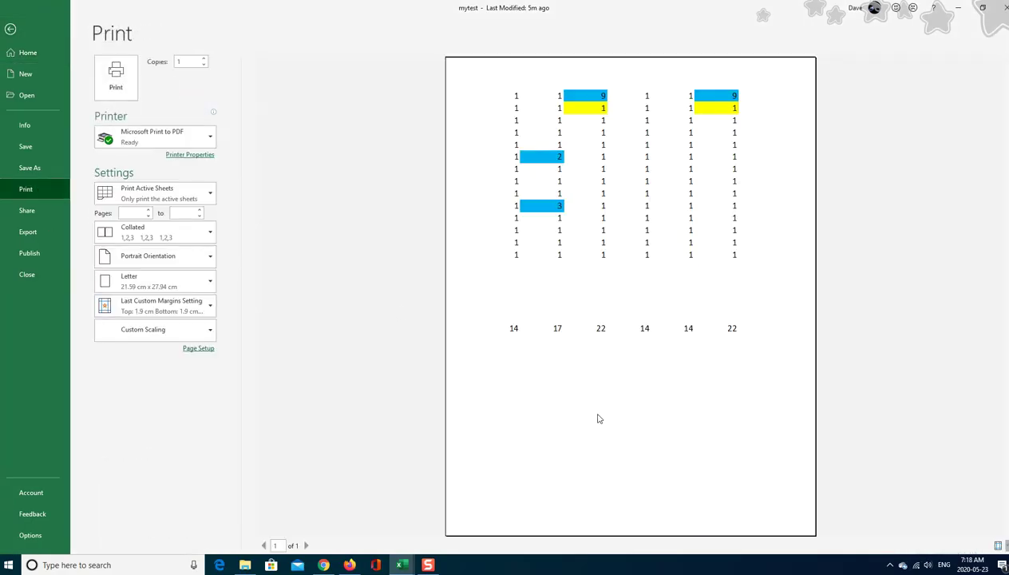
left_click(209, 349)
left_click(269, 168)
Step: Confirm fit-to-page, then switch scaling to Adjust to 125% normal size
left_click(469, 297)
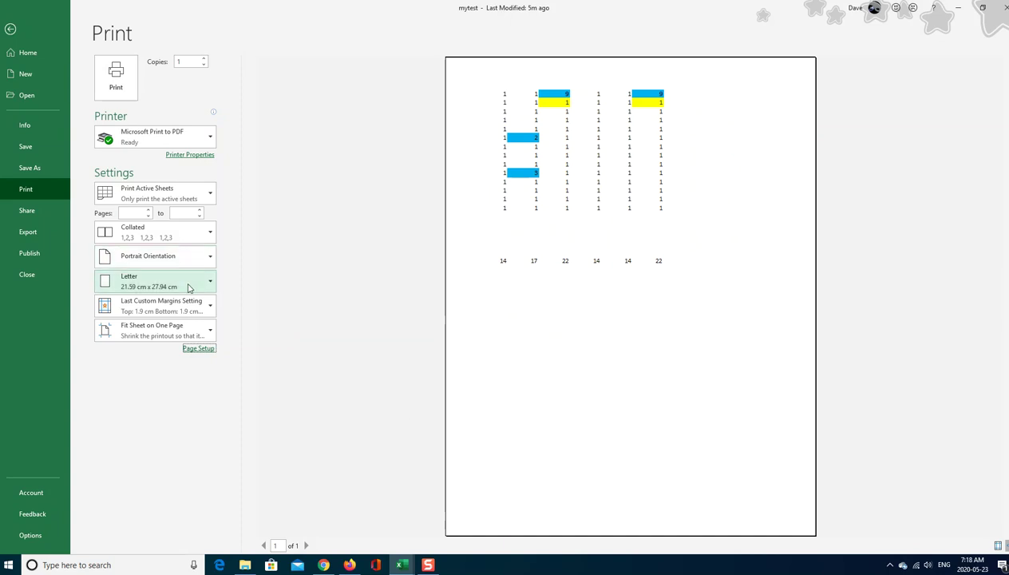
left_click(199, 349)
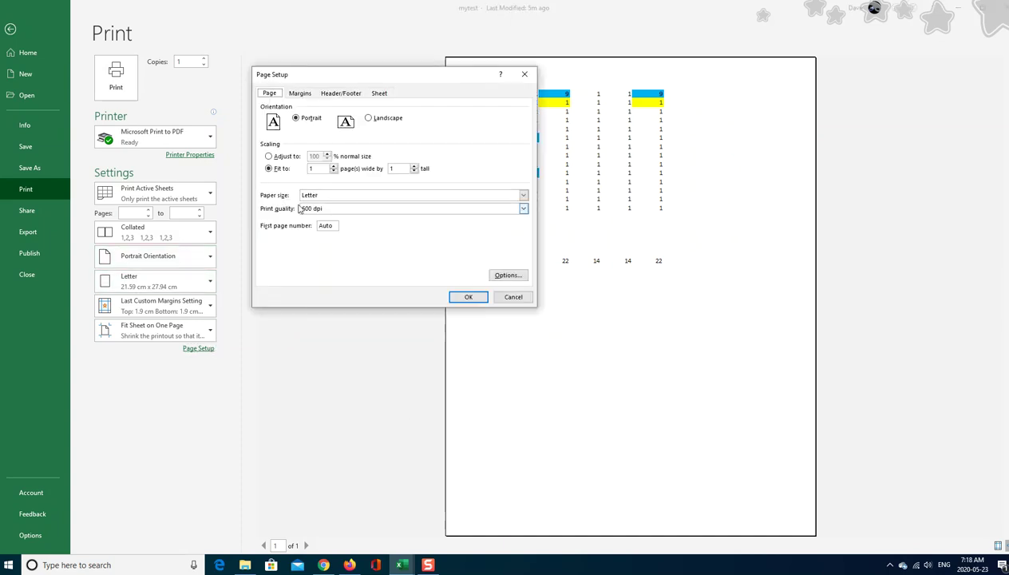
left_click(277, 159)
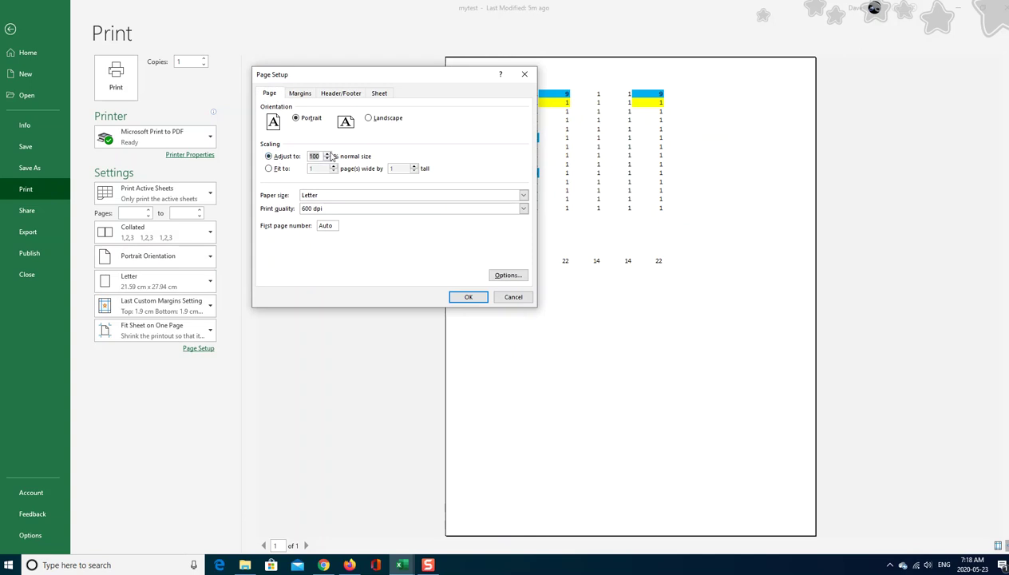
left_click(470, 300)
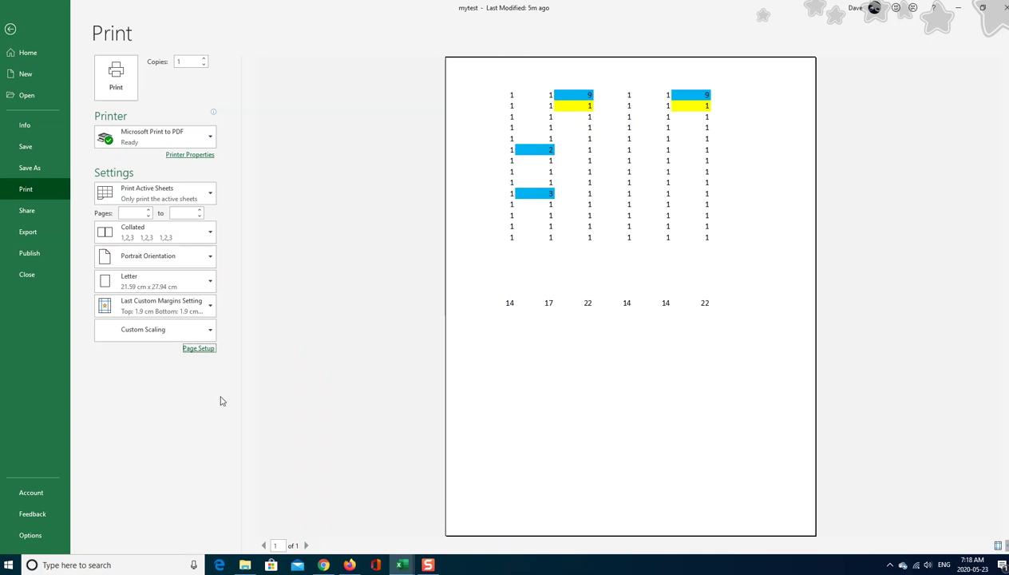
Step: Center the printout both horizontally and vertically on the page in the Margins settings
left_click(200, 349)
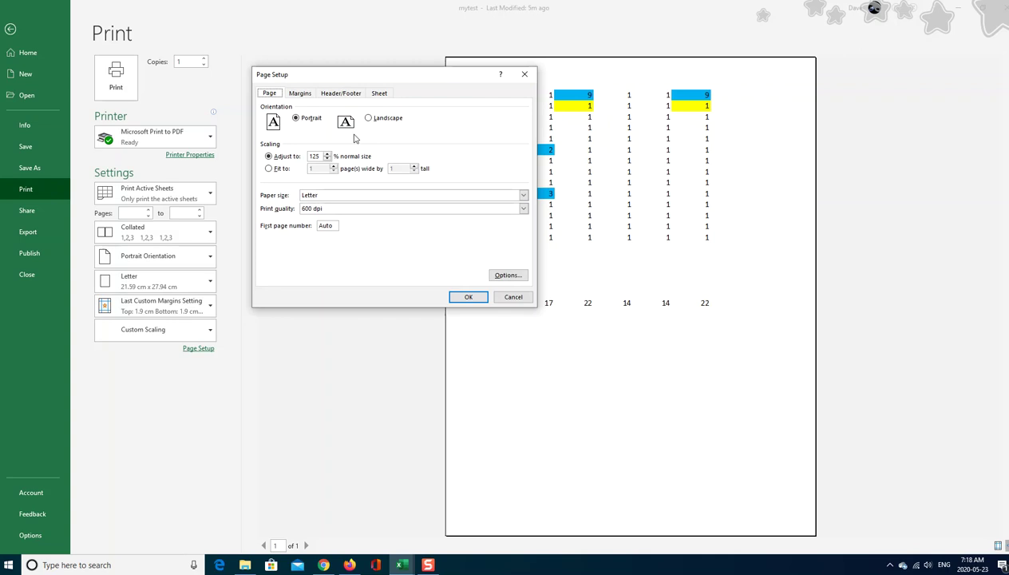
left_click(300, 94)
left_click(270, 242)
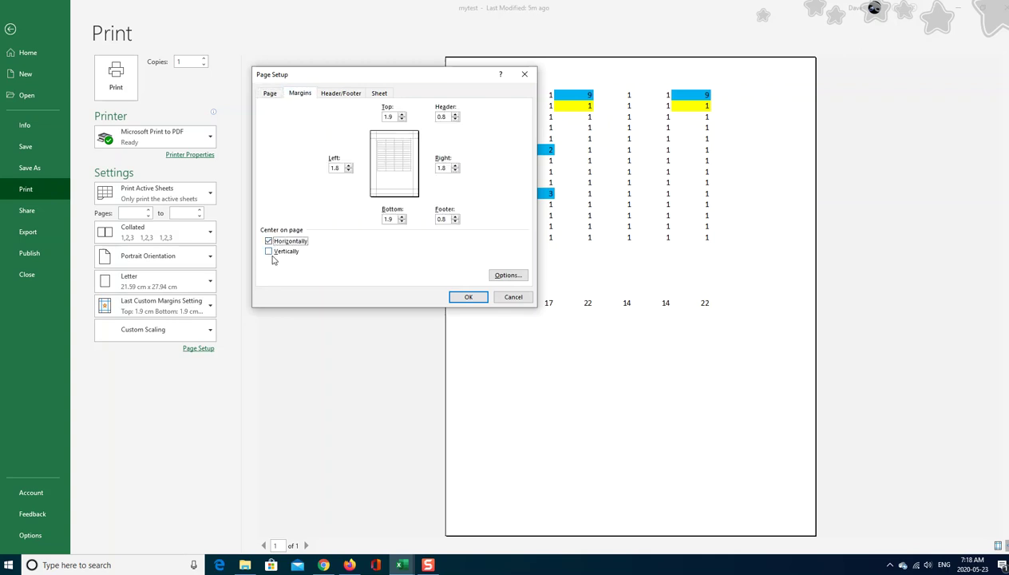
left_click(271, 252)
left_click(468, 298)
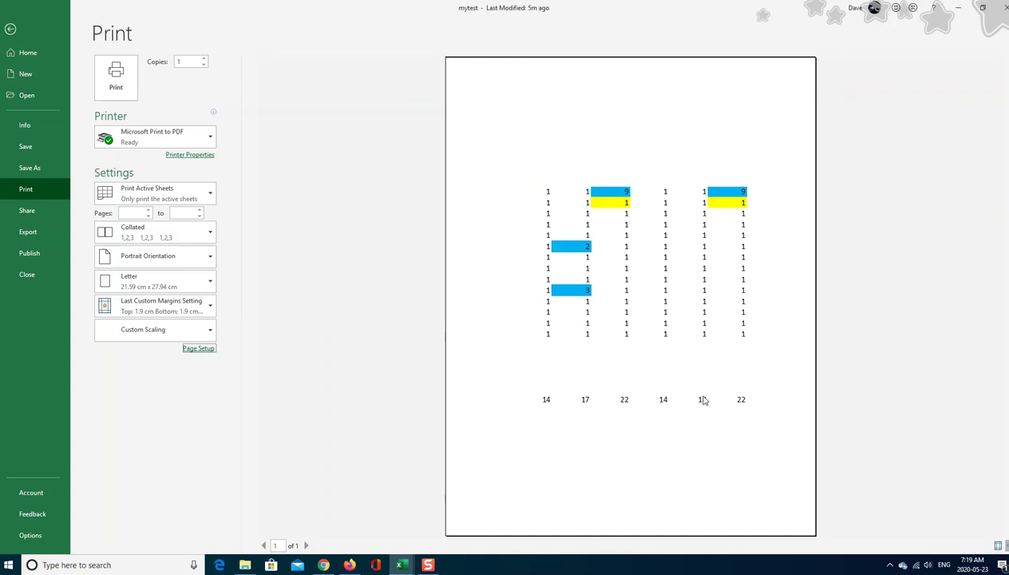
Step: Remove the vertical and horizontal centering from the printout
left_click(200, 349)
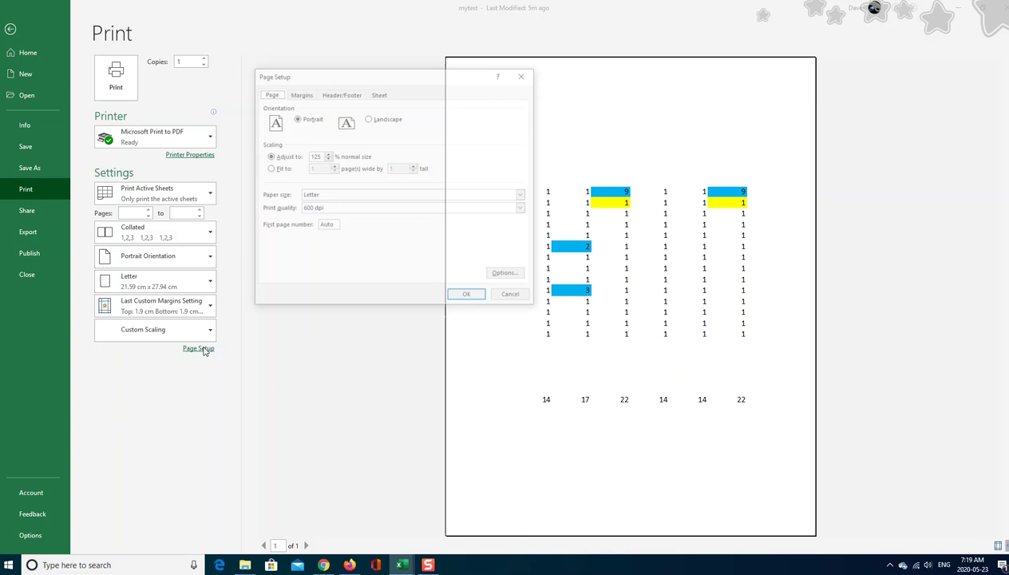
left_click(300, 94)
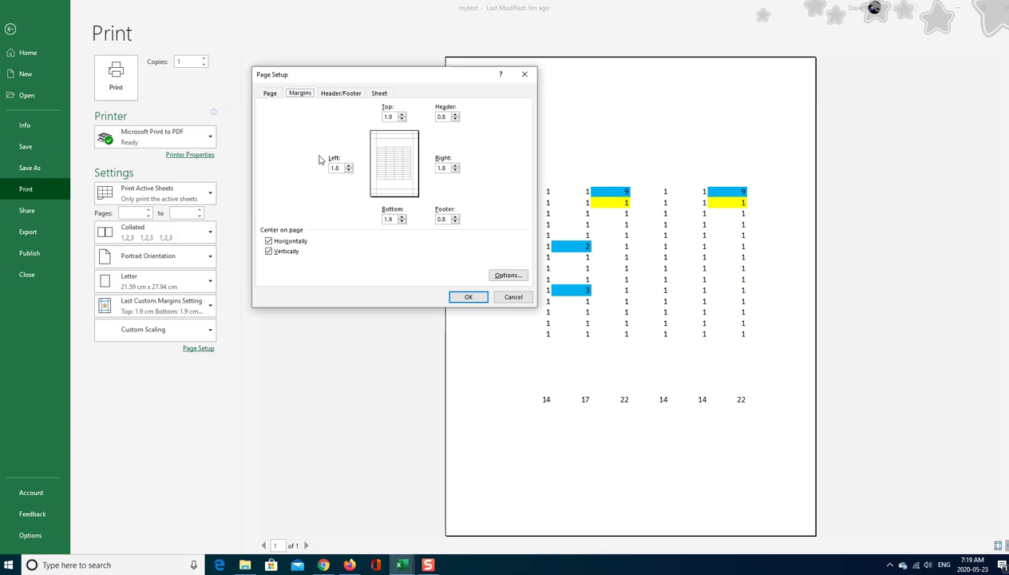
left_click(270, 251)
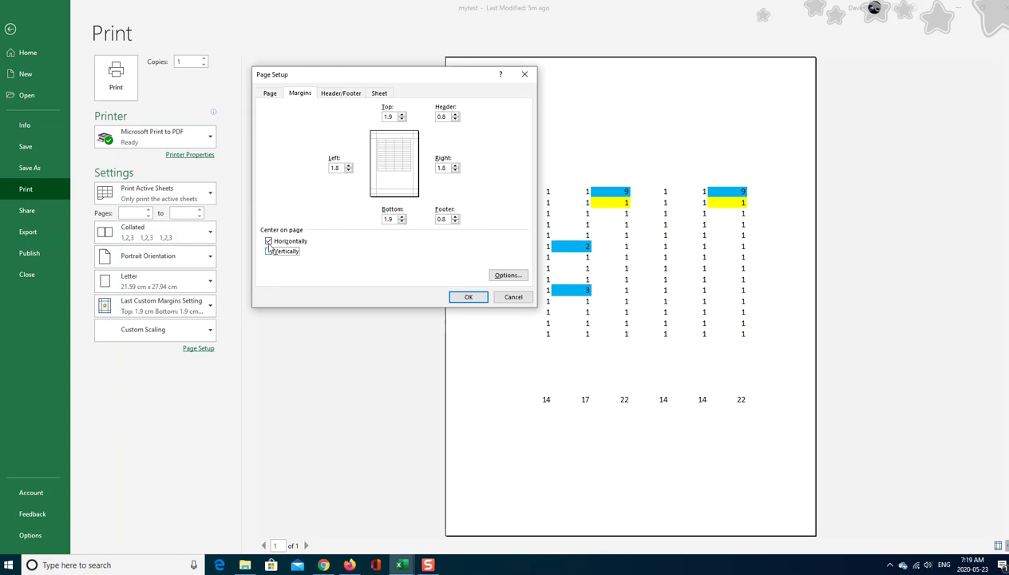
left_click(269, 241)
left_click(476, 299)
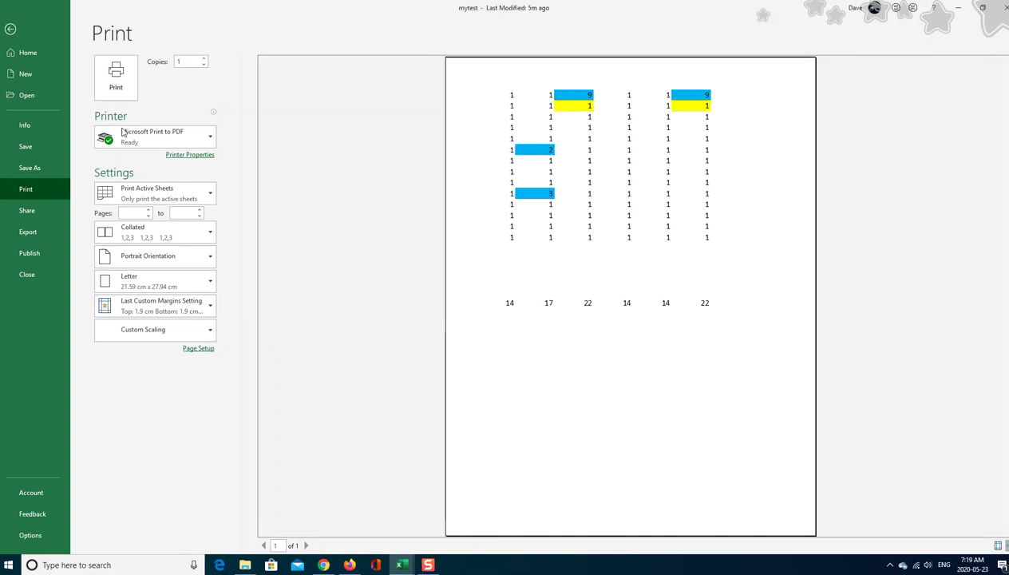
Step: Leave the Print view and select, then deselect, the data block from A1
key("Escape")
left_click(371, 262)
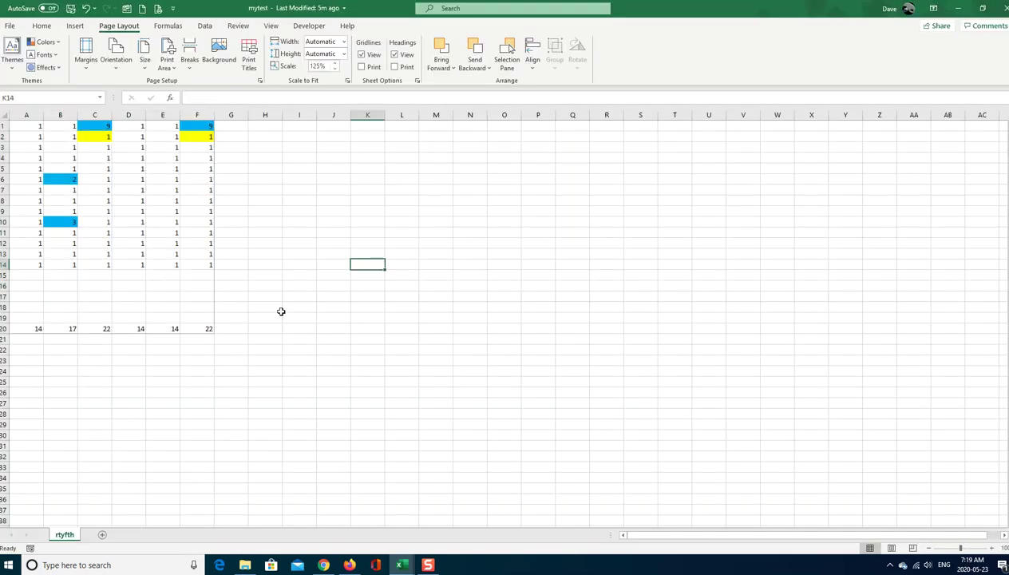
left_click_drag(27, 125, 202, 329)
left_click(495, 331)
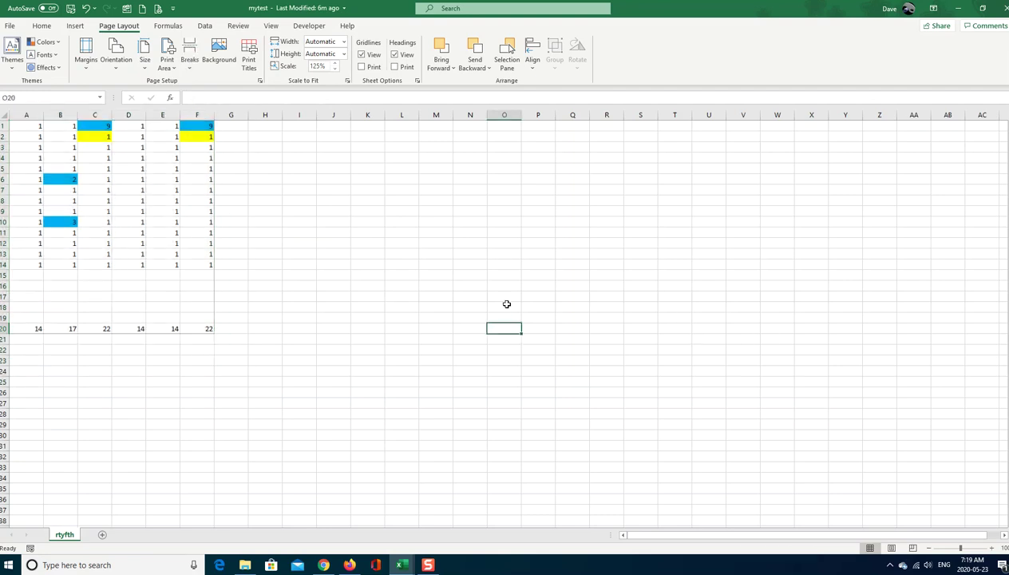
Step: From A1, use Go To Special > Current region to select A1:F14
left_click(27, 125)
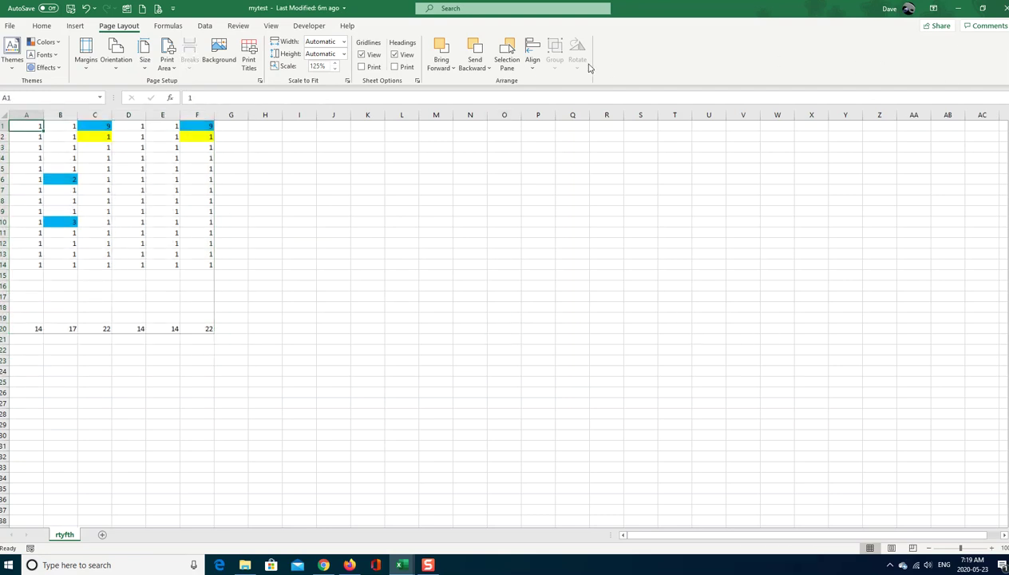
left_click(42, 26)
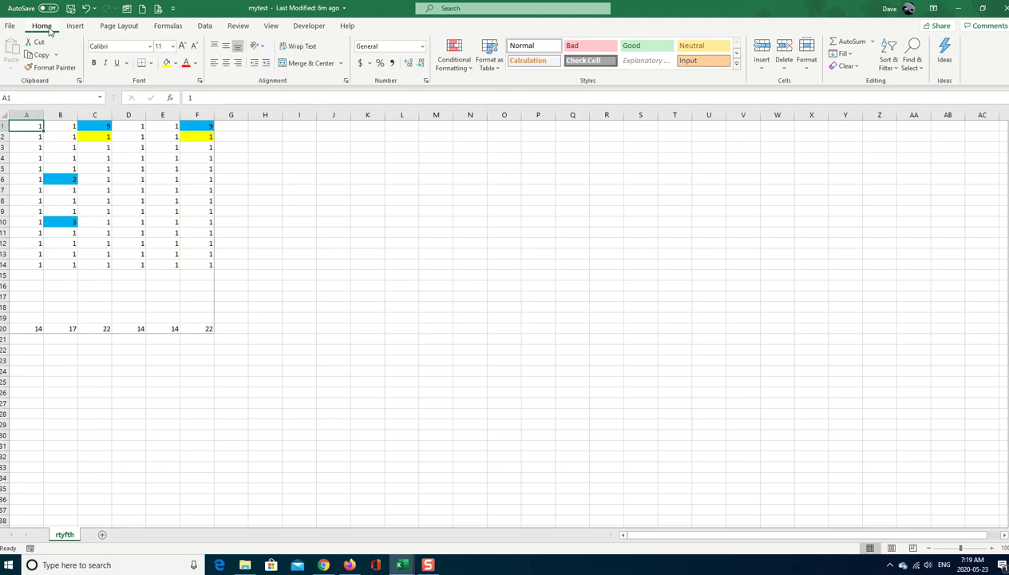
left_click(912, 60)
left_click(941, 127)
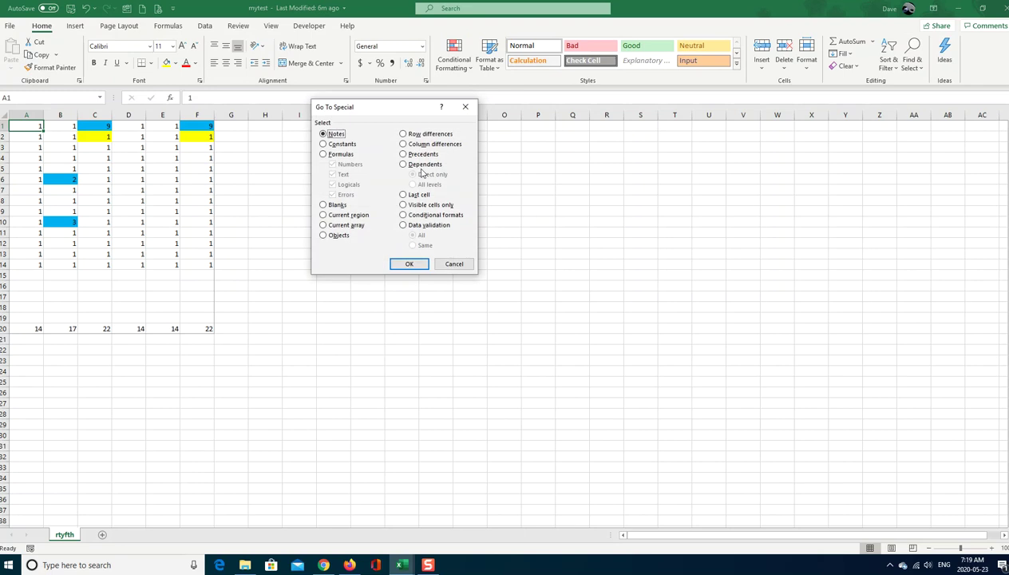
left_click(324, 215)
left_click(409, 264)
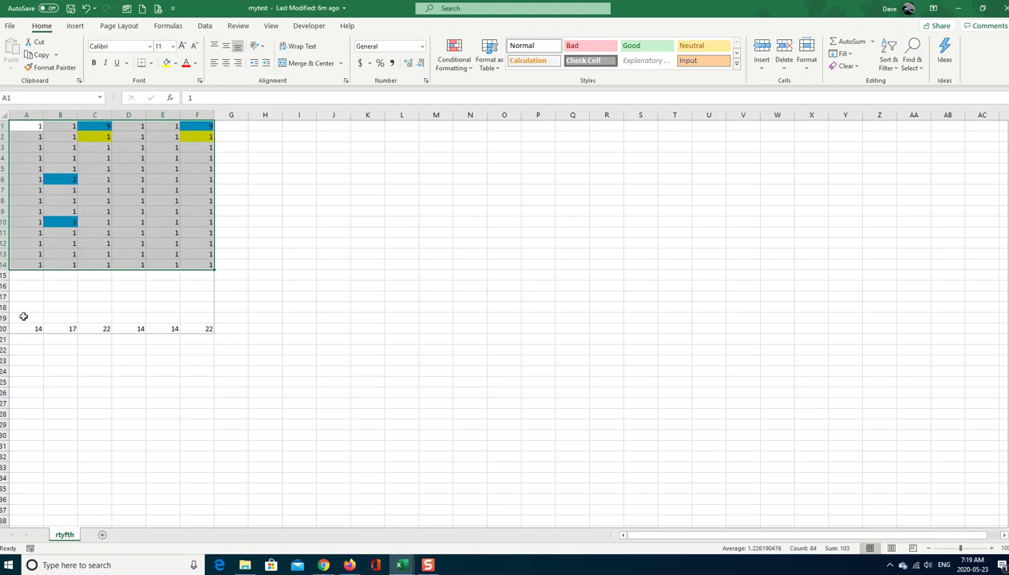
Step: Select the empty rows A15:F19, then move to the F20 total of 22
left_click_drag(21, 275, 194, 318)
left_click(320, 317)
left_click(210, 328)
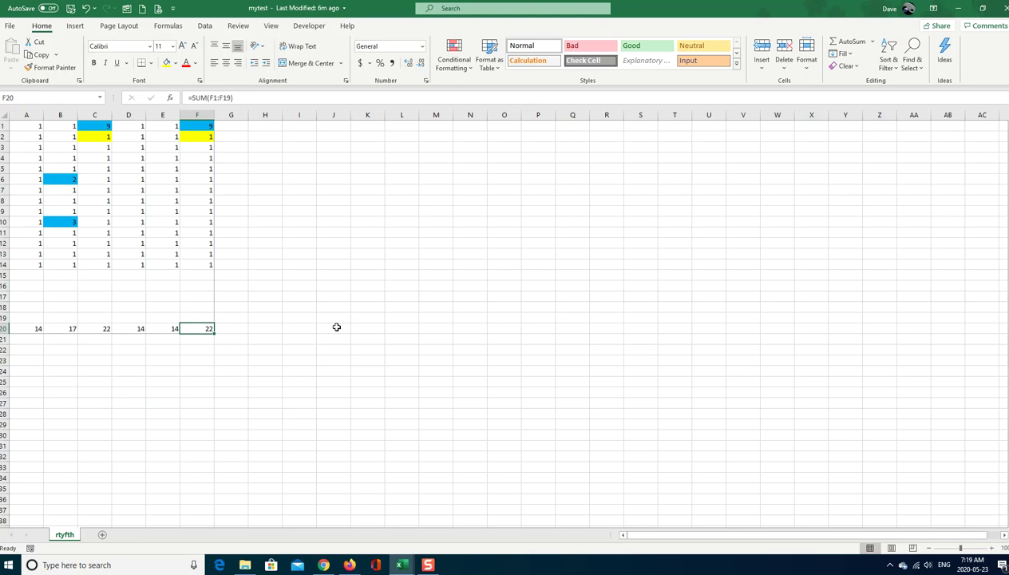
Step: Extend the selection from F20 to A1 with Ctrl+Shift+Home and set it as the print area
key("ctrl+shift+Home")
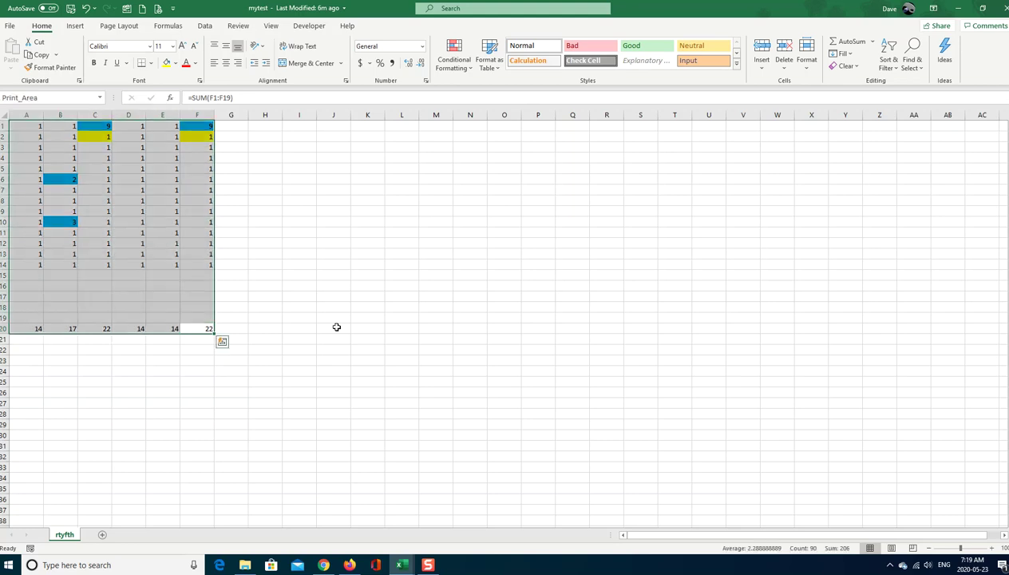
left_click(124, 26)
left_click(168, 59)
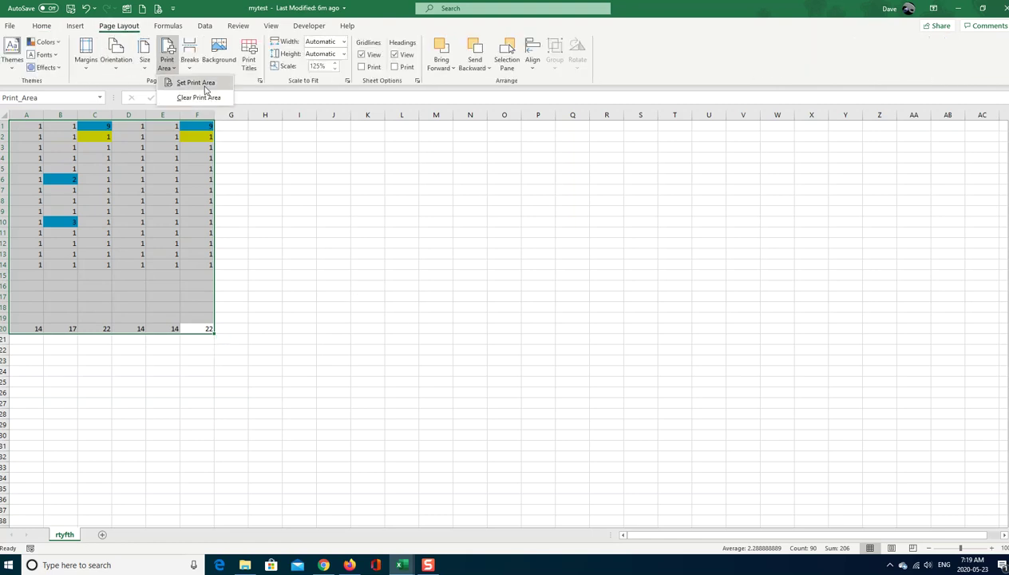
left_click(206, 86)
left_click(403, 232)
left_click(613, 210)
left_click(502, 187)
left_click(367, 154)
left_click(333, 148)
Step: Verify Print_Area via the Name Box list, then deselect
left_click(101, 99)
left_click(39, 113)
left_click(402, 317)
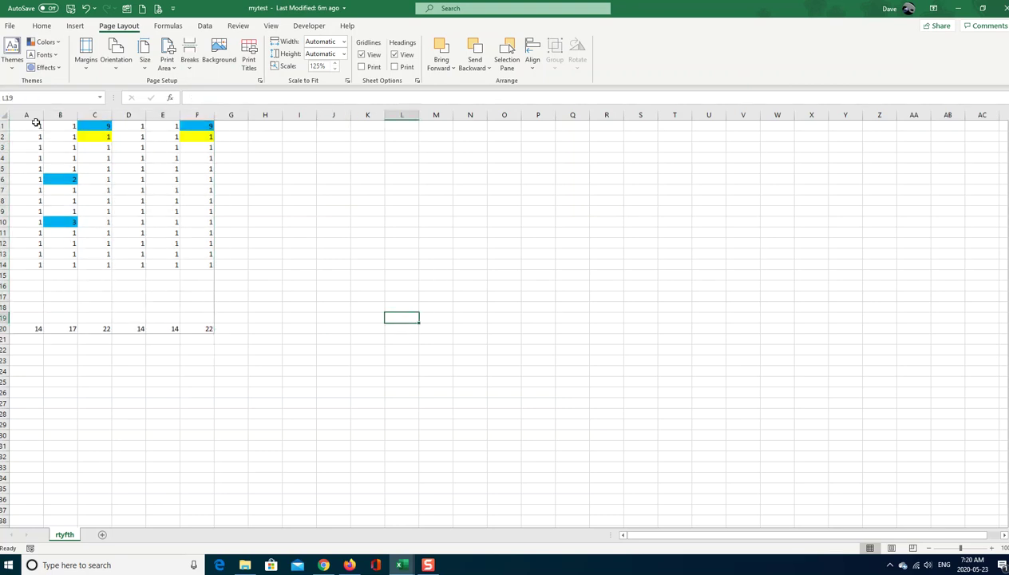
Step: Select cells A1:F10 and define them as NameOne, then clear the selection
left_click_drag(28, 127, 198, 218)
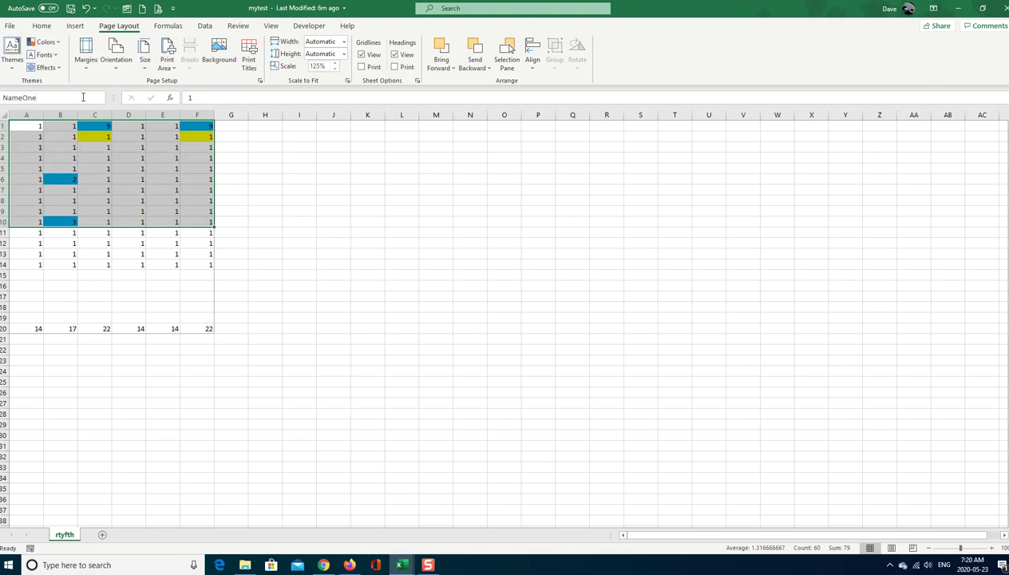
left_click(387, 231)
left_click(695, 279)
left_click(84, 389)
left_click(168, 488)
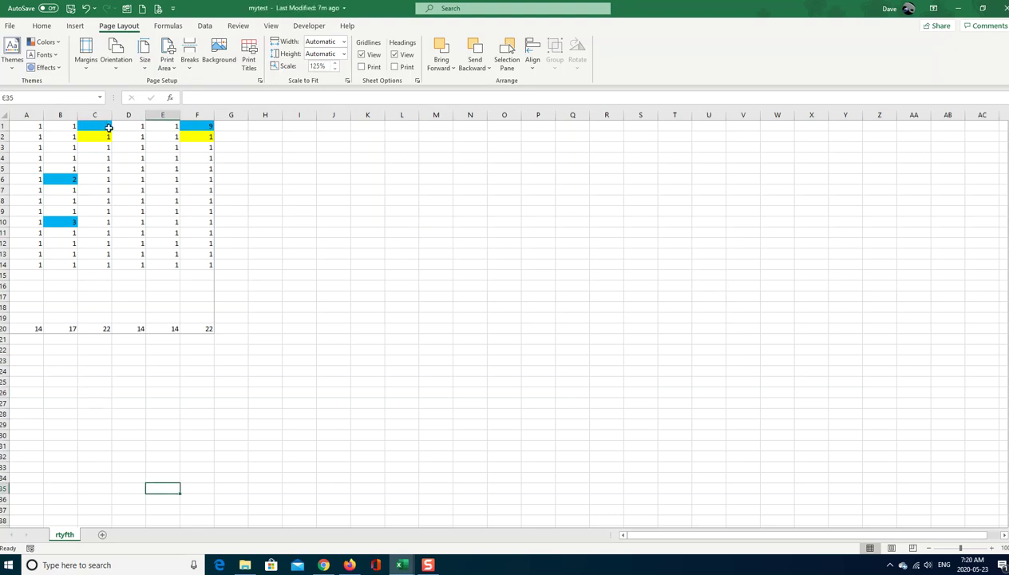
Step: Jump to the NameOne range from the Name Box list, then deselect it
left_click(101, 99)
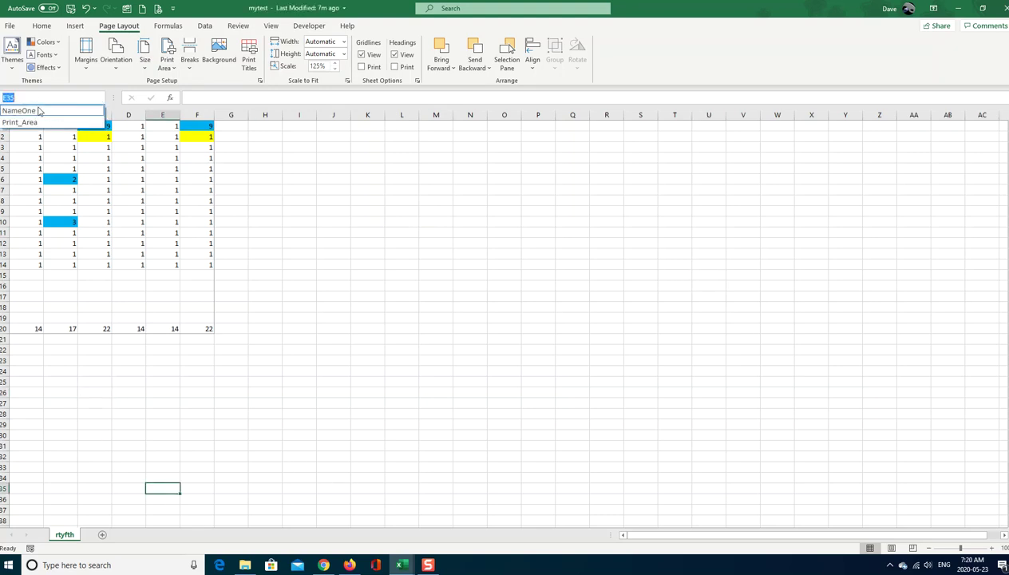
left_click(24, 108)
left_click(589, 338)
Step: Add a blank Sheet1 and show the defined names list with NameOne from it
left_click(102, 534)
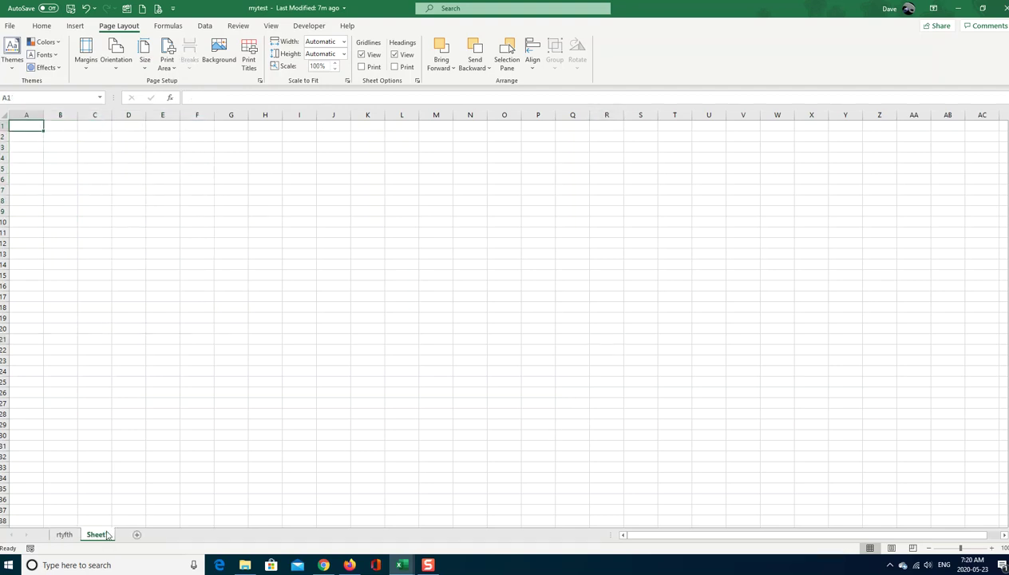
left_click_drag(645, 230, 675, 230)
left_click(846, 167)
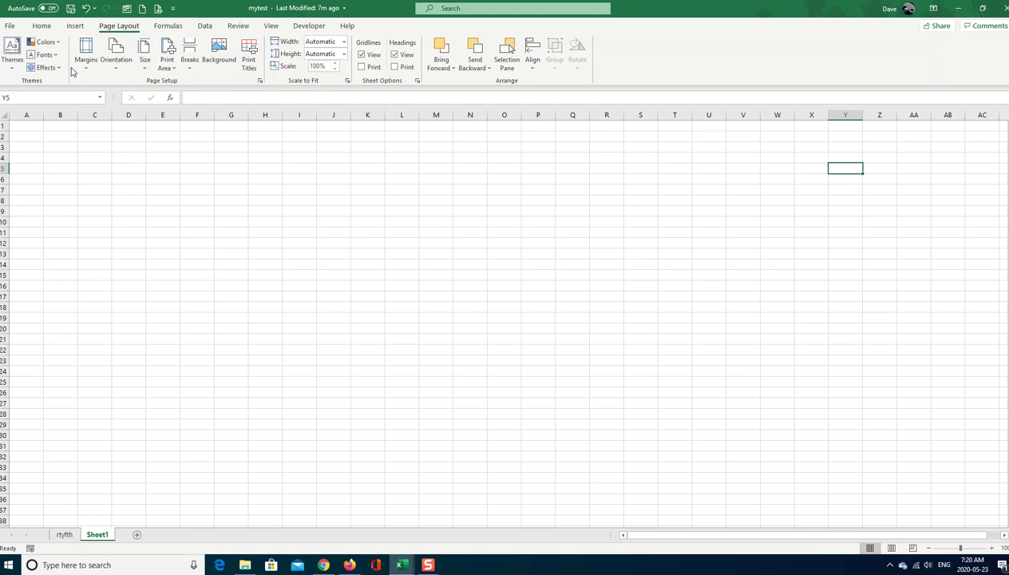
left_click(99, 98)
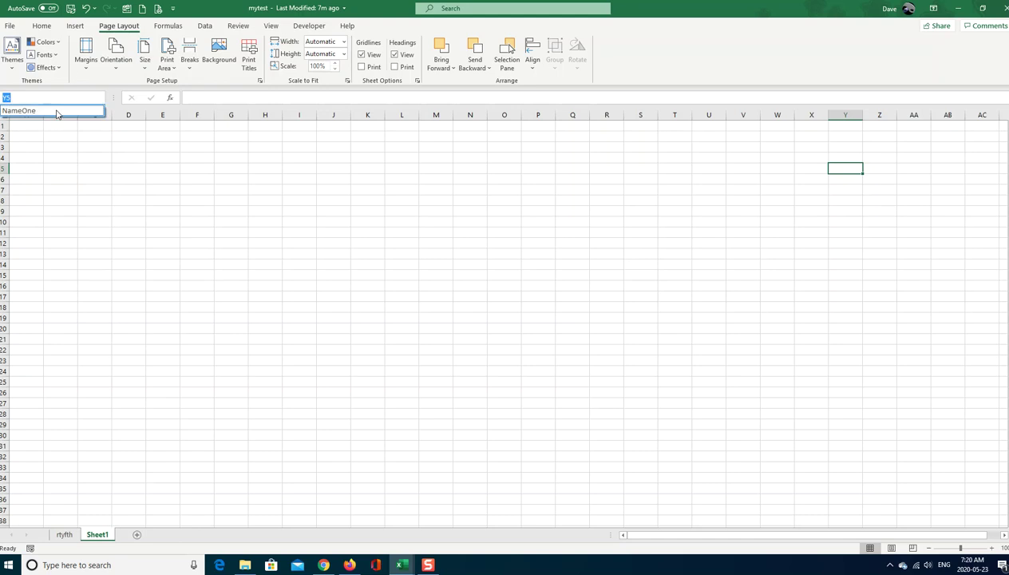